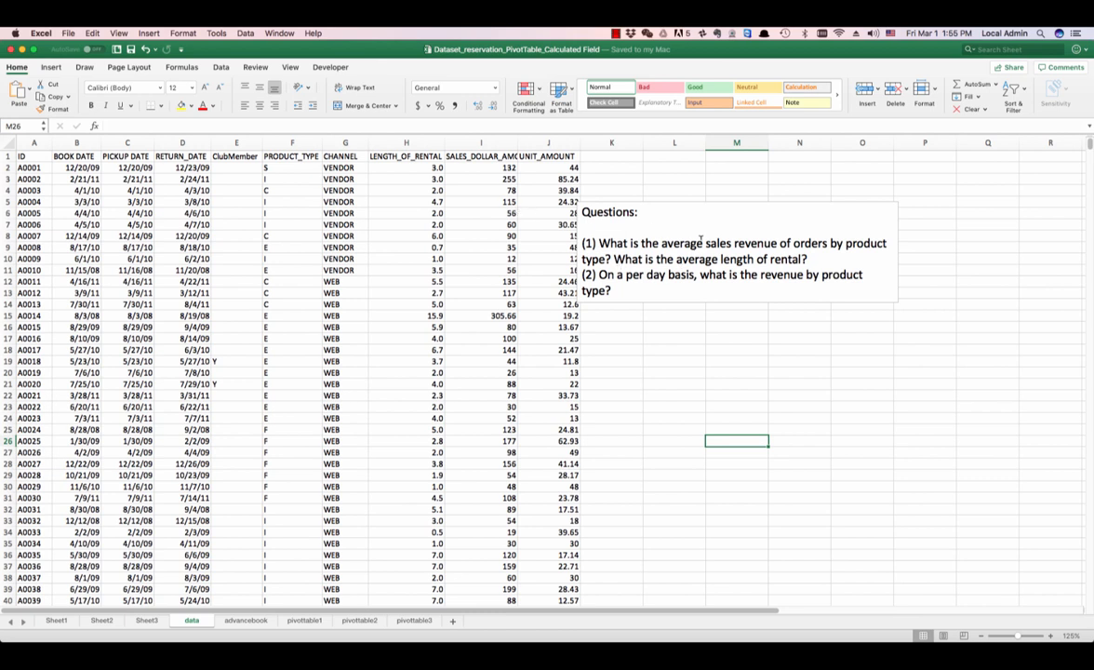
# Create a PivotTable from the data sheet's range A1:J1621 on a new worksheet.
pyautogui.click(178, 223)
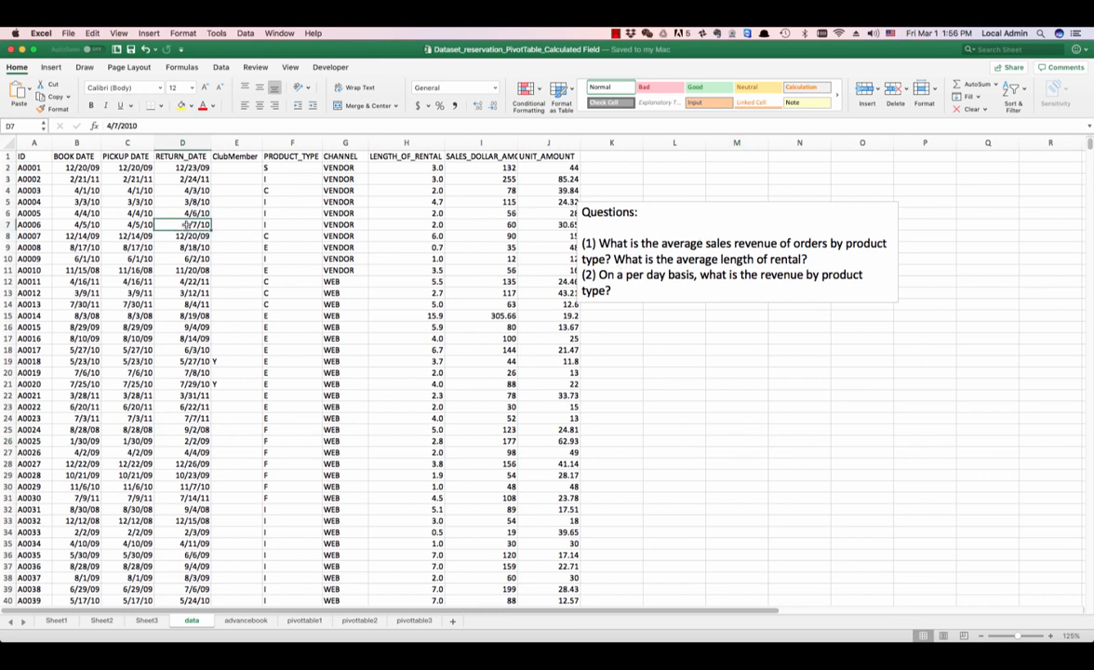
pyautogui.click(149, 33)
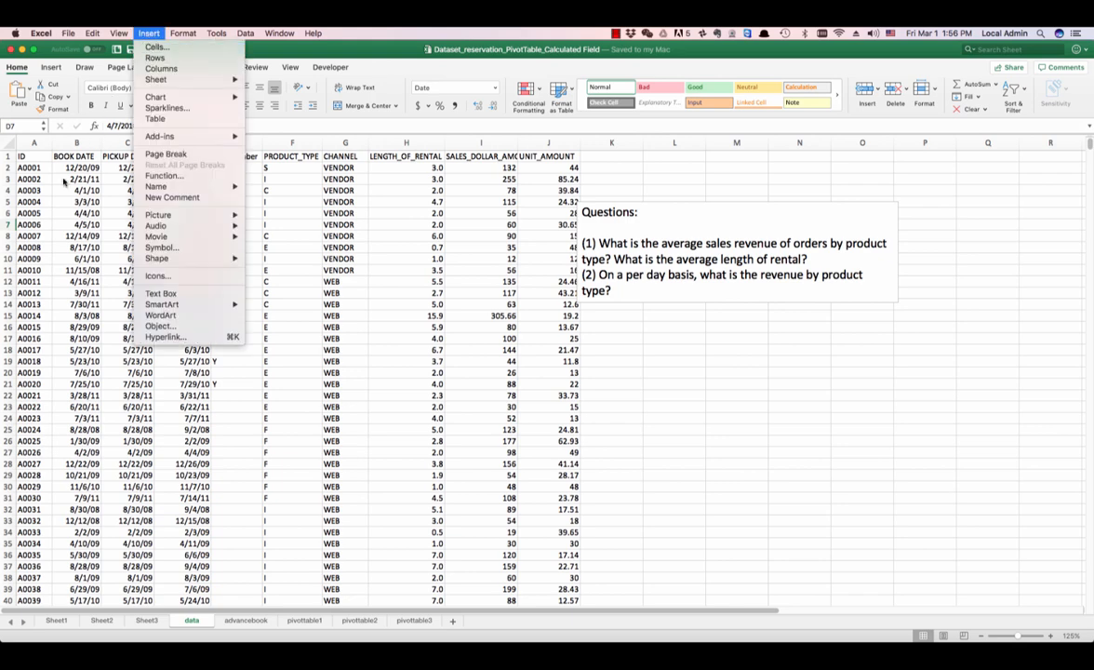
pyautogui.click(67, 191)
pyautogui.click(51, 68)
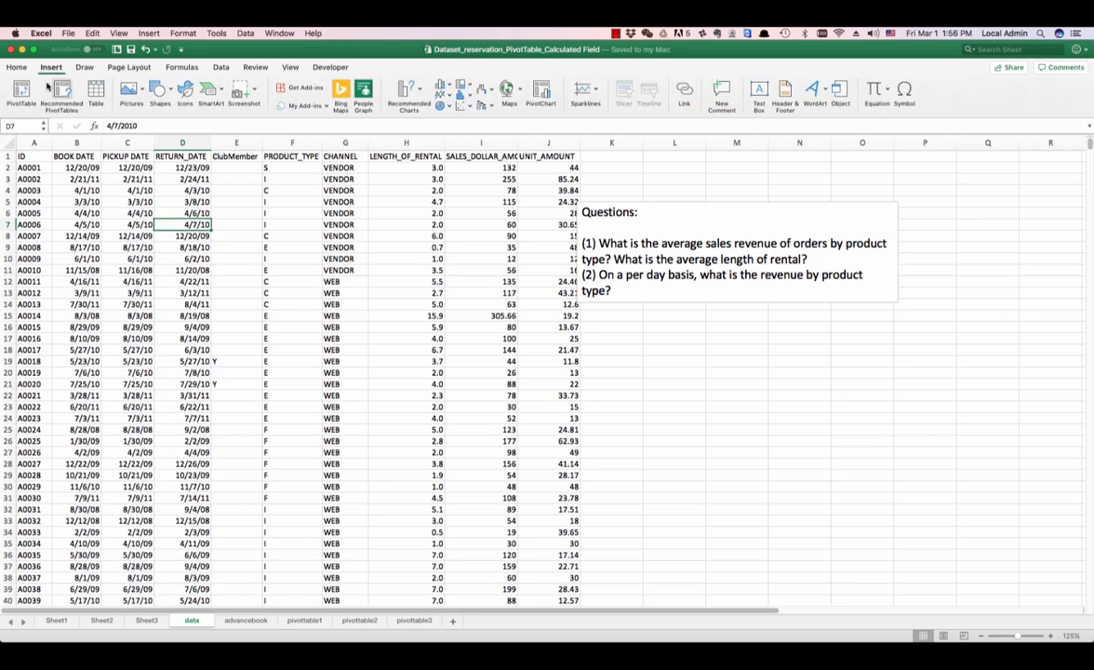
pyautogui.click(22, 93)
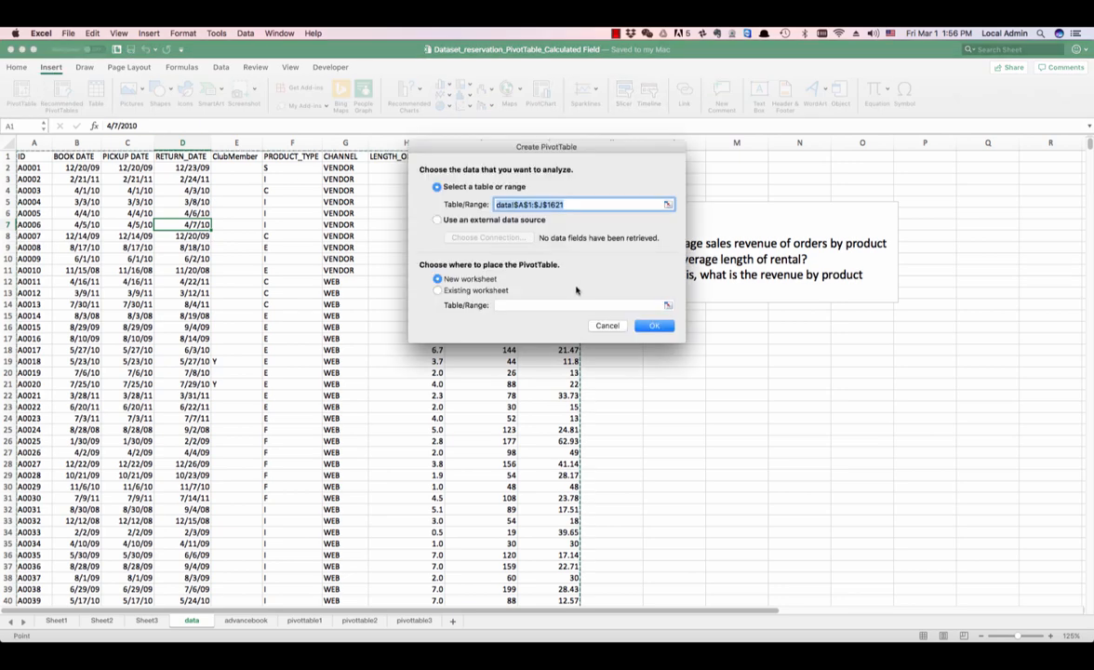
pyautogui.click(650, 326)
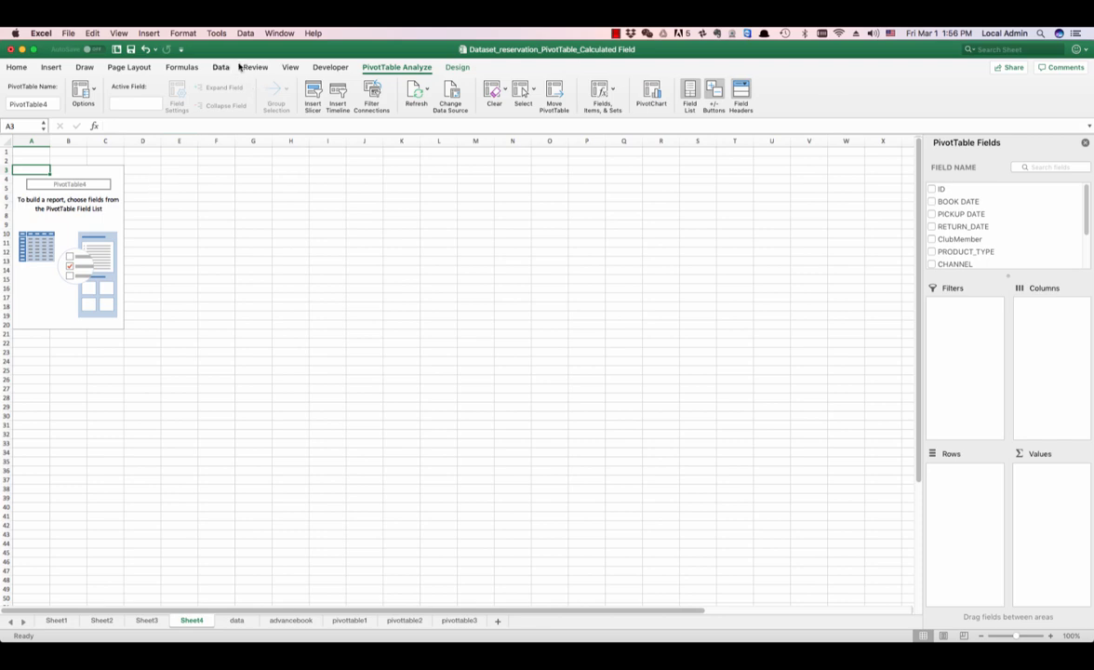
# Set the new sheet's zoom level to 125%.
pyautogui.click(290, 68)
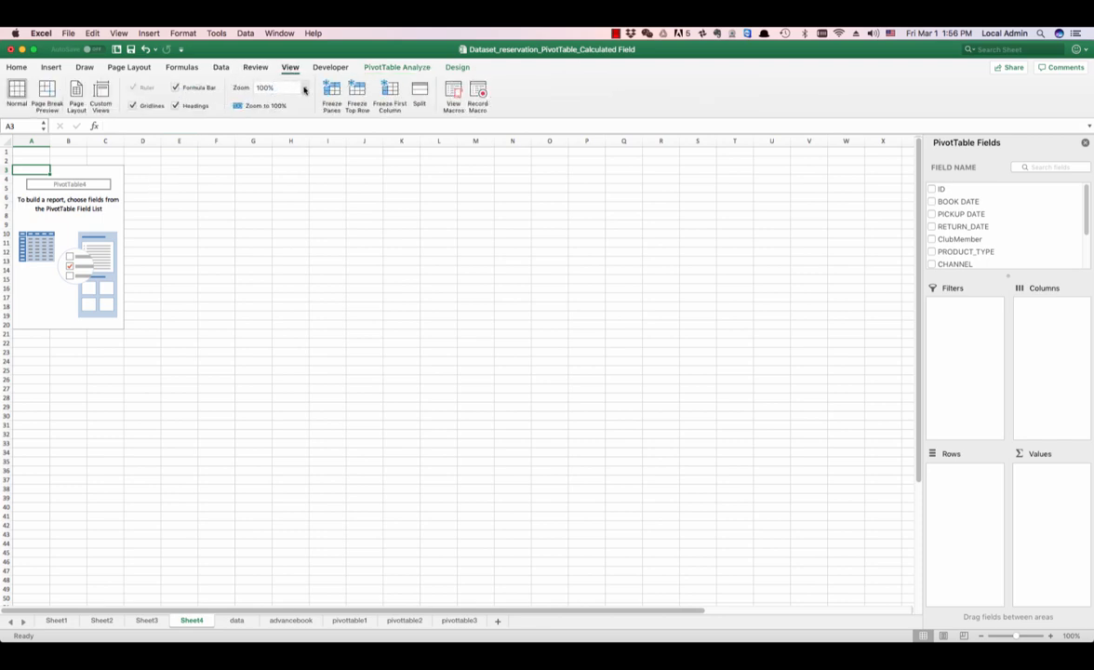
pyautogui.click(304, 86)
pyautogui.click(291, 122)
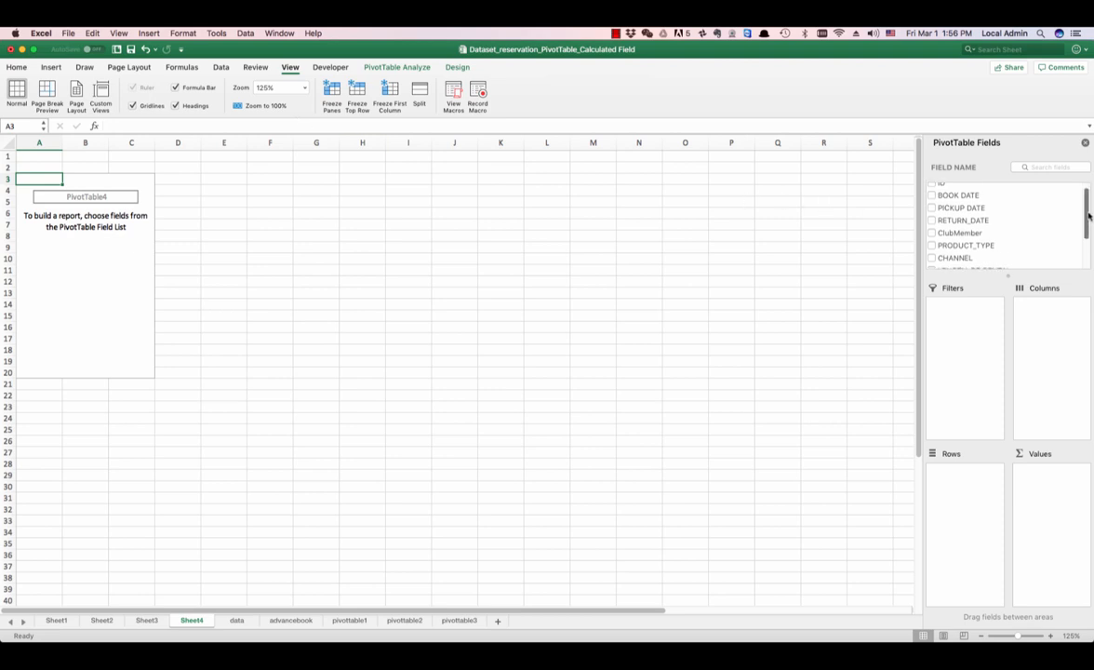
# Add the PRODUCT_TYPE field to the PivotTable's rows.
pyautogui.moveTo(1088, 204); pyautogui.dragTo(1090, 232)
pyautogui.click(968, 240)
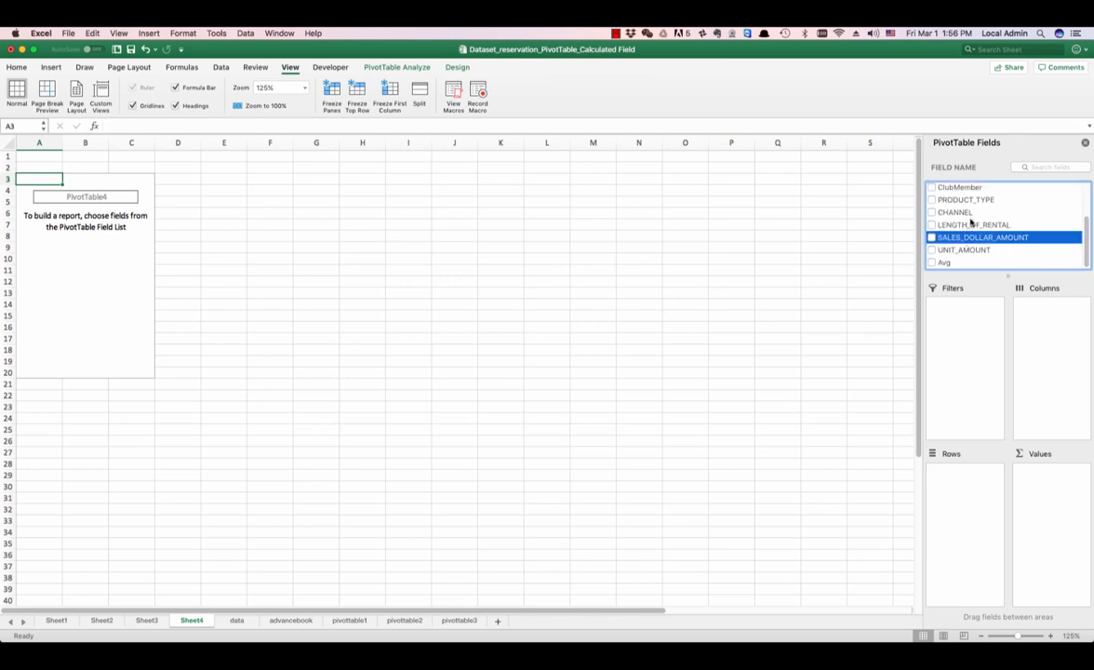
pyautogui.click(966, 201)
pyautogui.moveTo(965, 203); pyautogui.dragTo(974, 482)
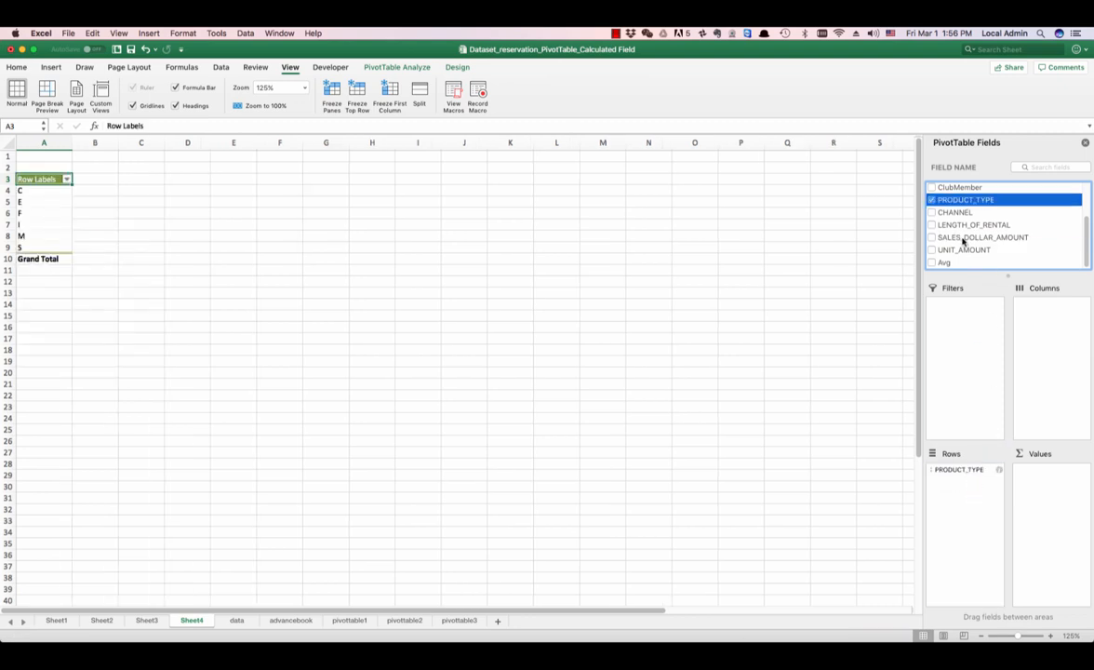
# Add SALES_DOLLAR_AMOUNT to the PivotTable's values and summarize it by Average.
pyautogui.moveTo(963, 241); pyautogui.dragTo(1059, 475)
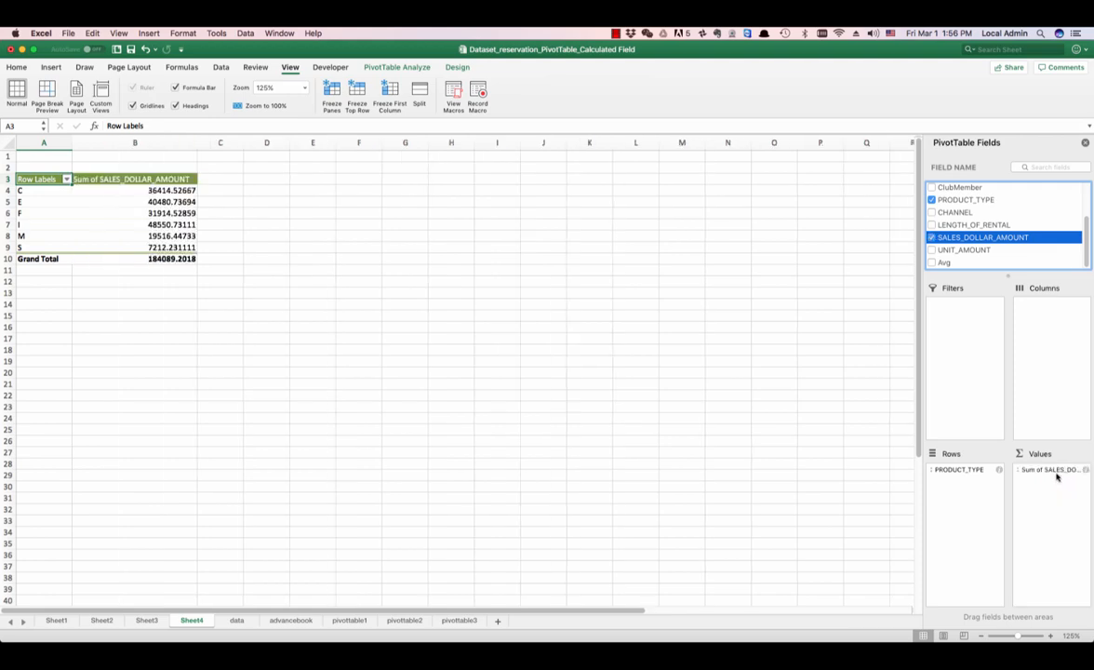
pyautogui.click(1053, 471)
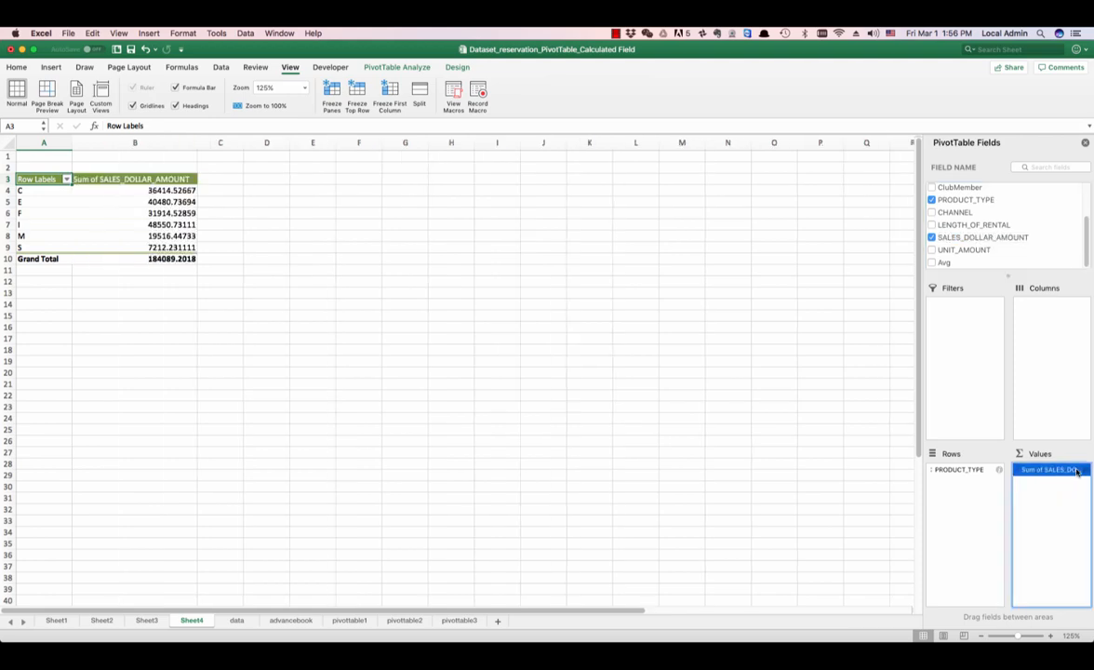
pyautogui.click(1086, 470)
pyautogui.click(484, 242)
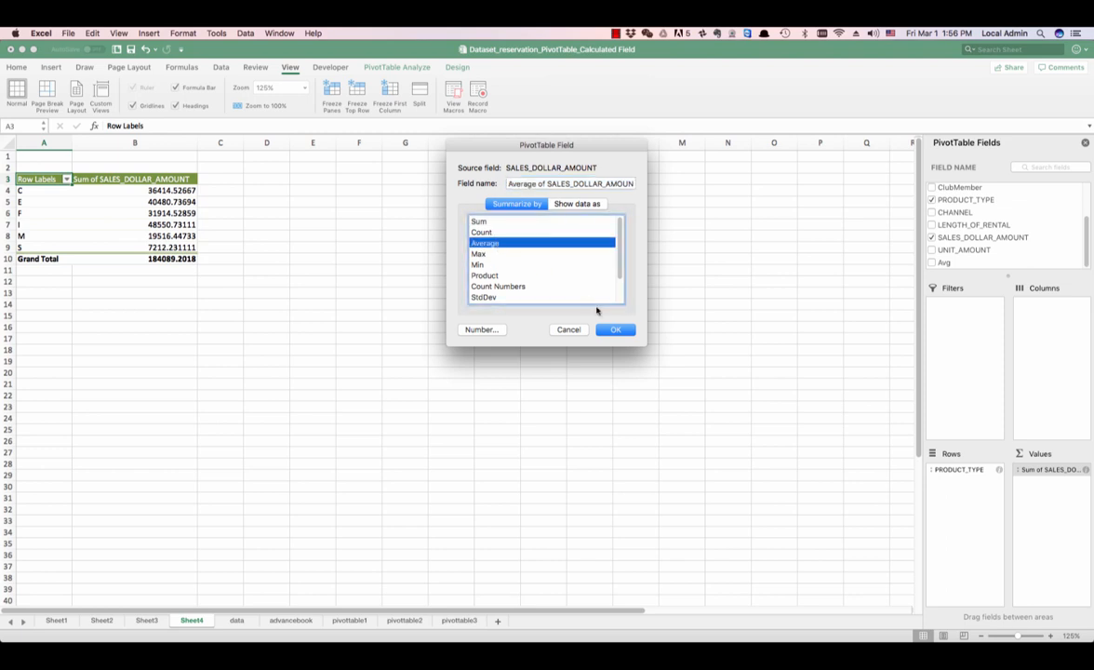
pyautogui.click(609, 330)
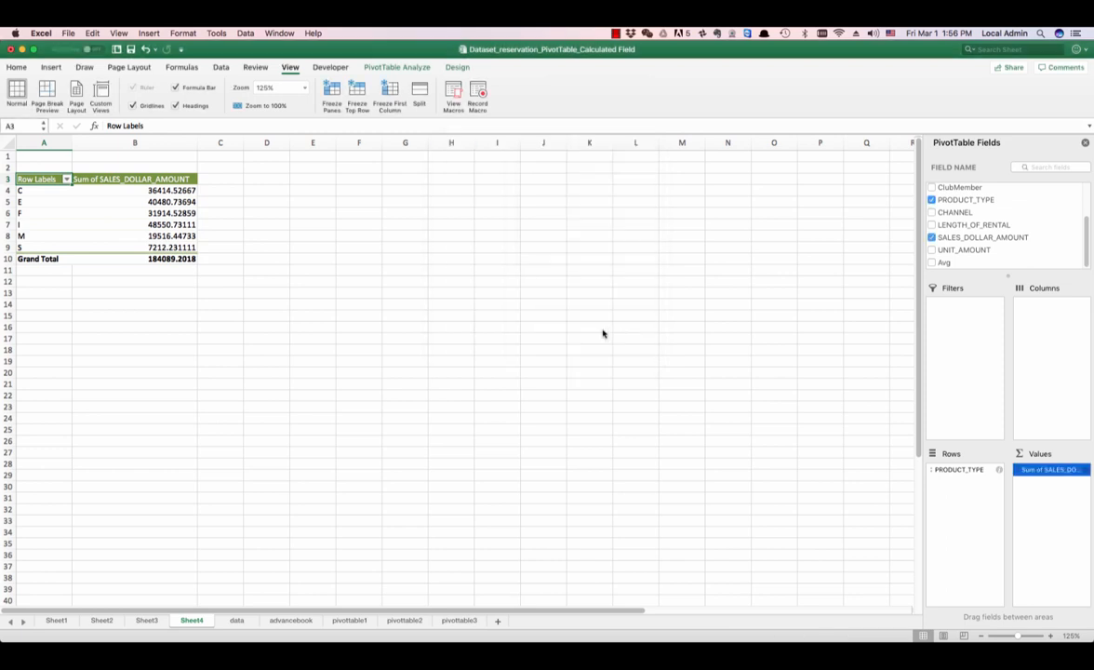
# Add LENGTH_OF_RENTAL to the PivotTable's values and summarize it by Average.
pyautogui.click(975, 225)
pyautogui.moveTo(980, 246); pyautogui.dragTo(1066, 493)
pyautogui.click(1086, 484)
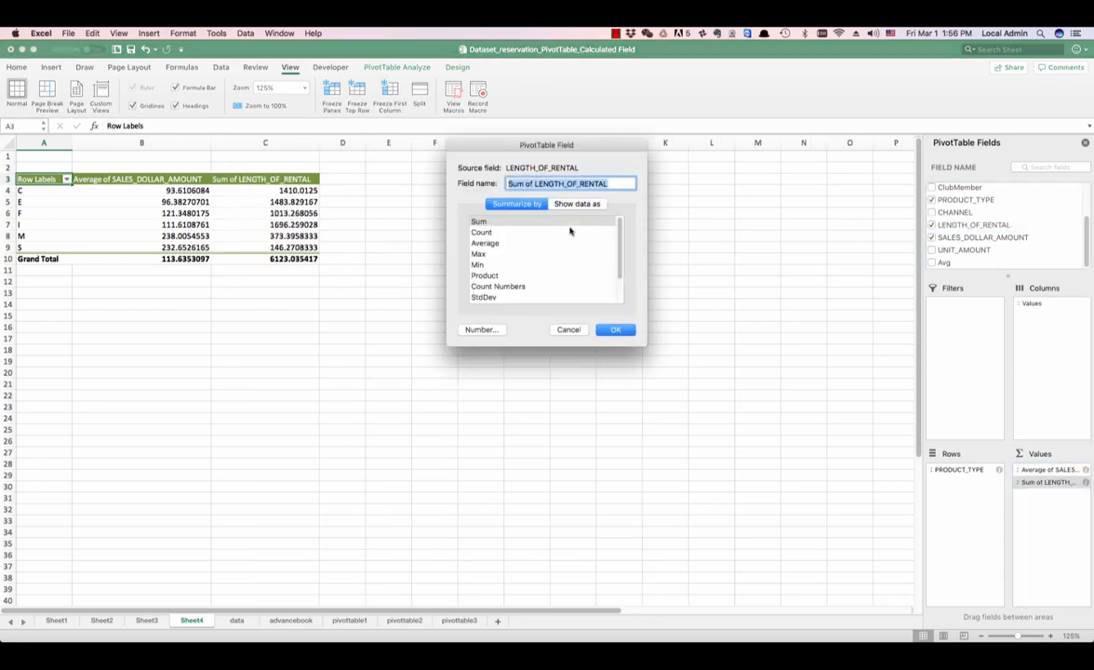
pyautogui.click(486, 243)
pyautogui.click(615, 329)
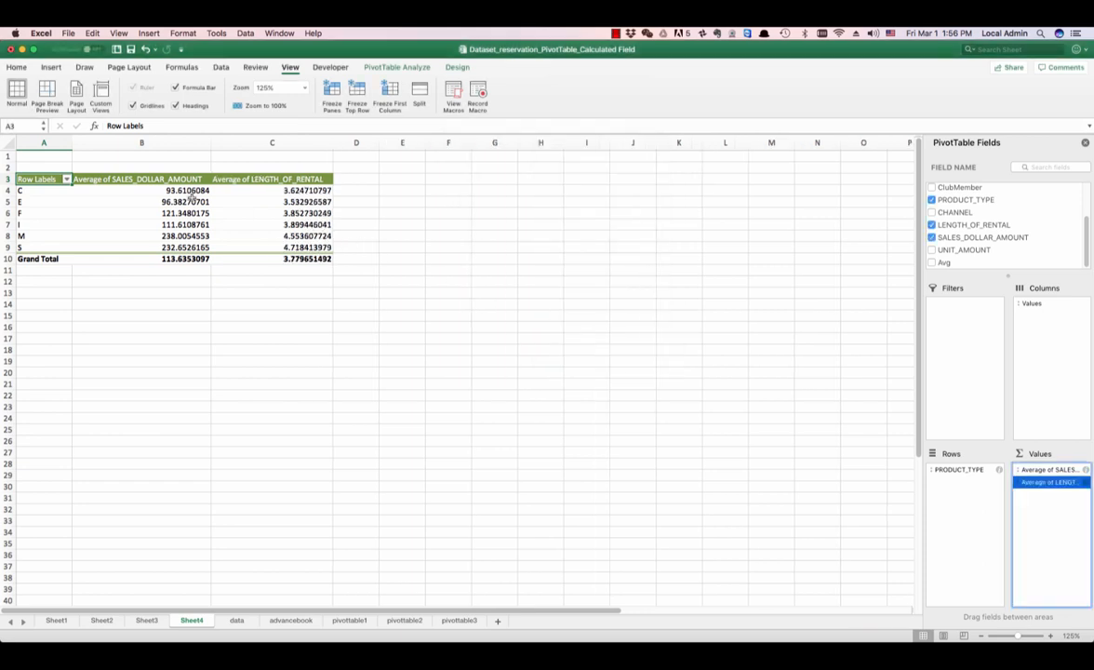
# Reduce the average sales and rental length values in B4:C9 to two decimal places.
pyautogui.moveTo(181, 190); pyautogui.dragTo(295, 244)
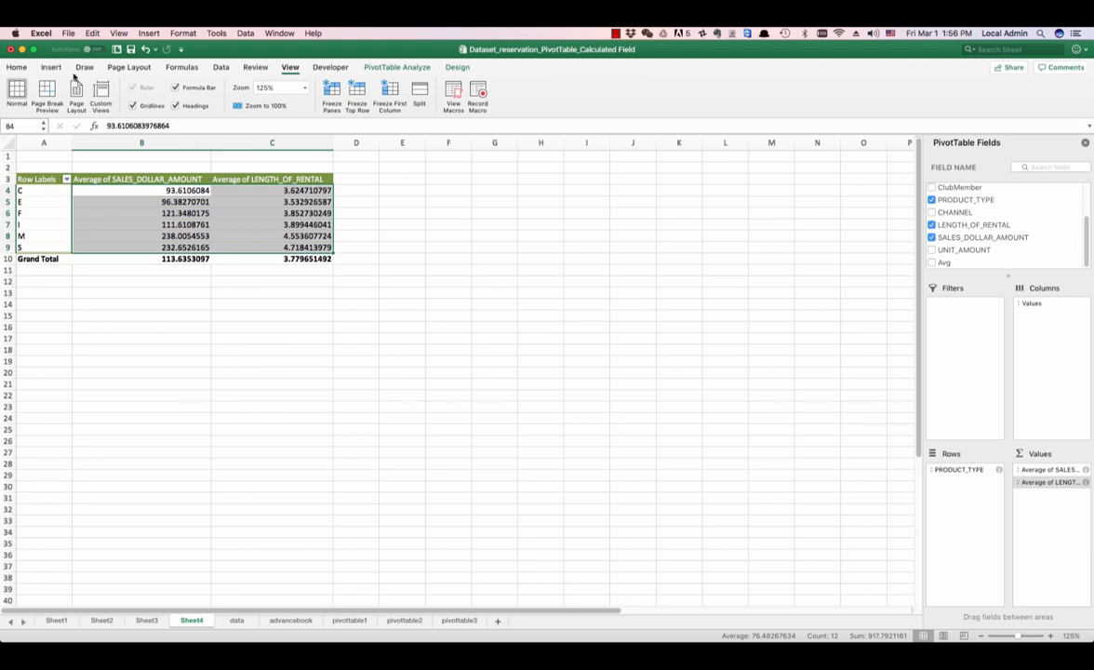
pyautogui.click(26, 67)
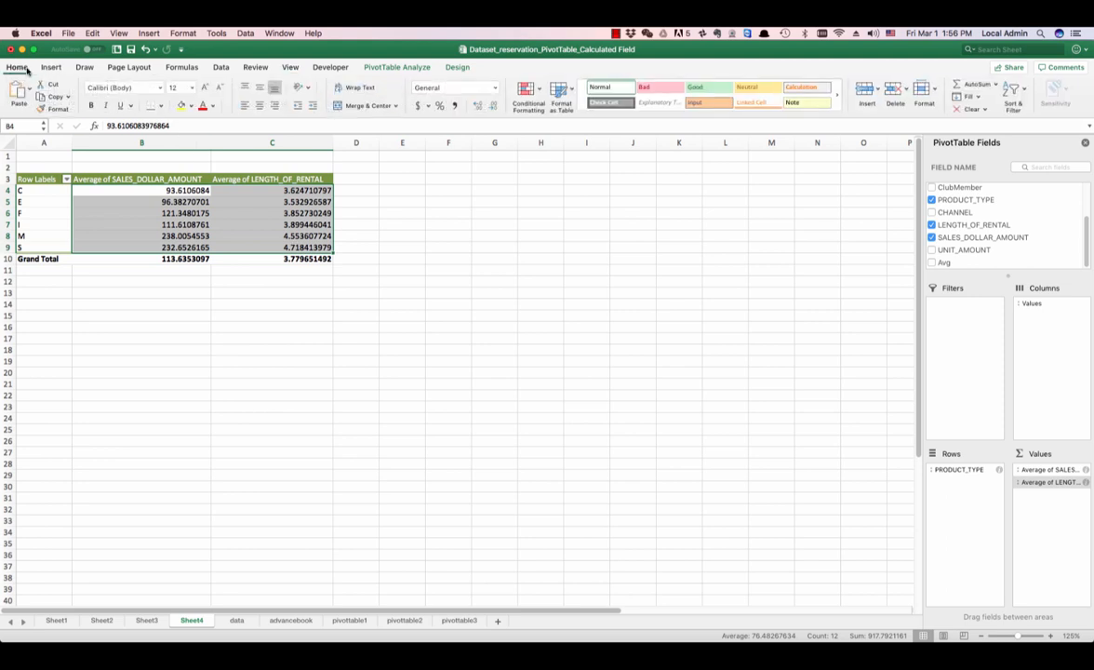
pyautogui.click(493, 108)
pyautogui.click(493, 109)
pyautogui.click(493, 109)
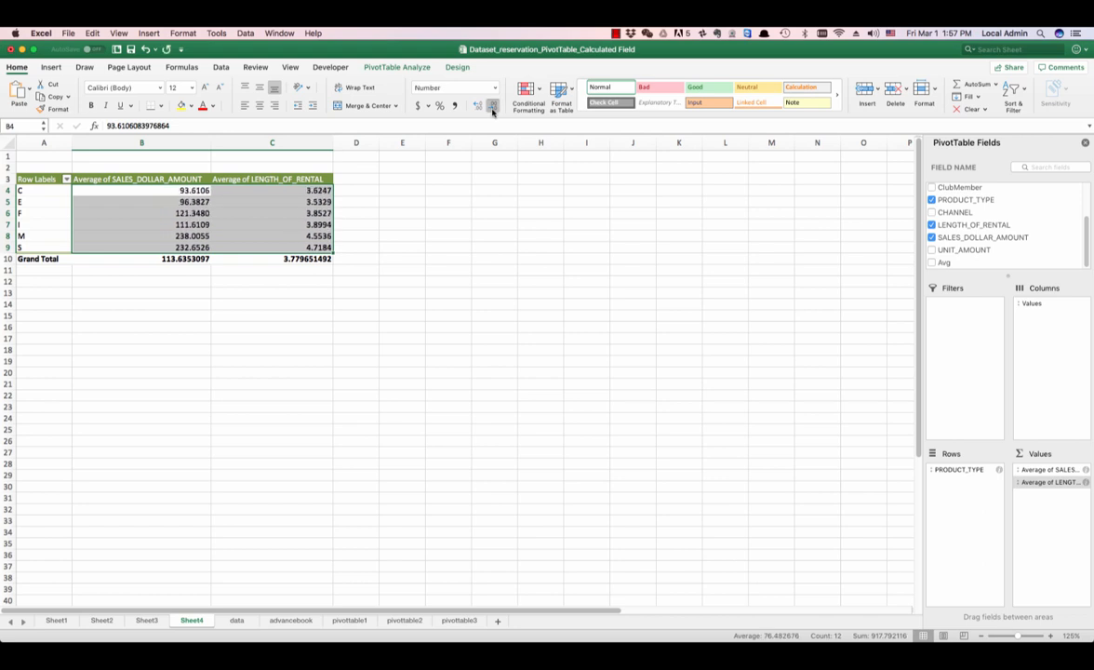
pyautogui.click(493, 109)
pyautogui.click(493, 109)
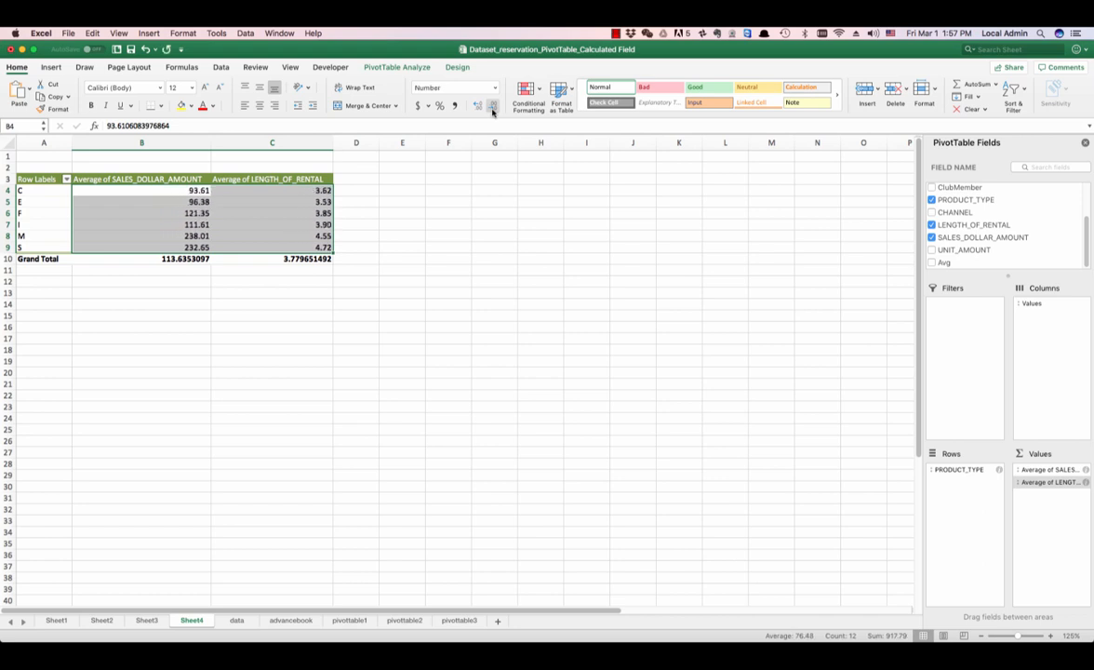
# Start a calculated field for the PivotTable and name it "Revenue per day".
pyautogui.click(173, 210)
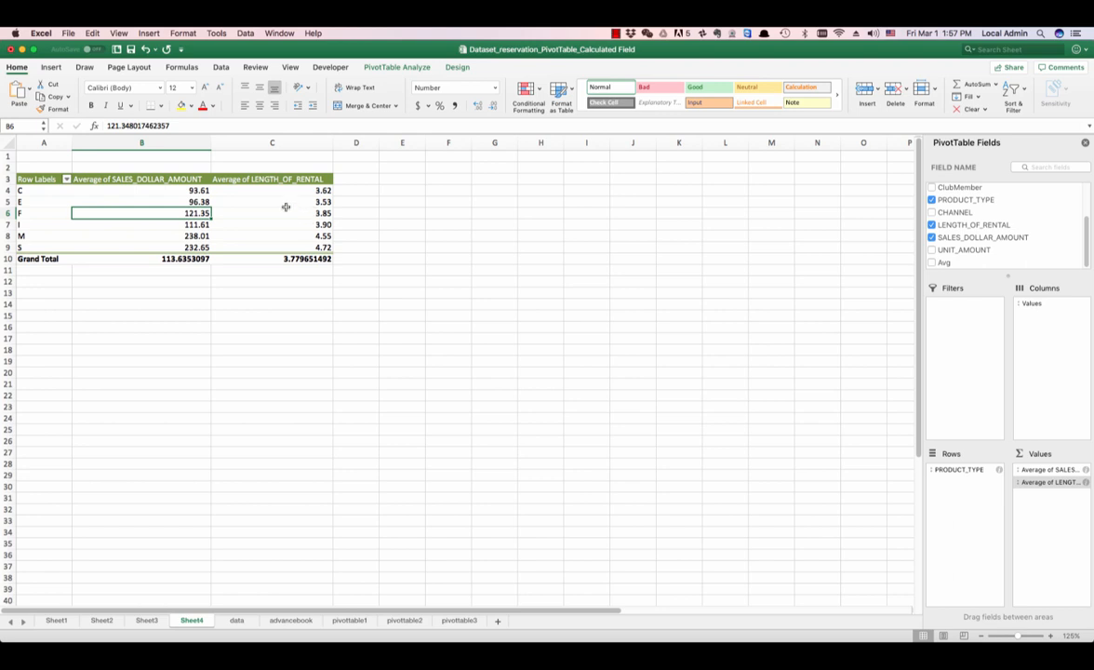
pyautogui.click(250, 191)
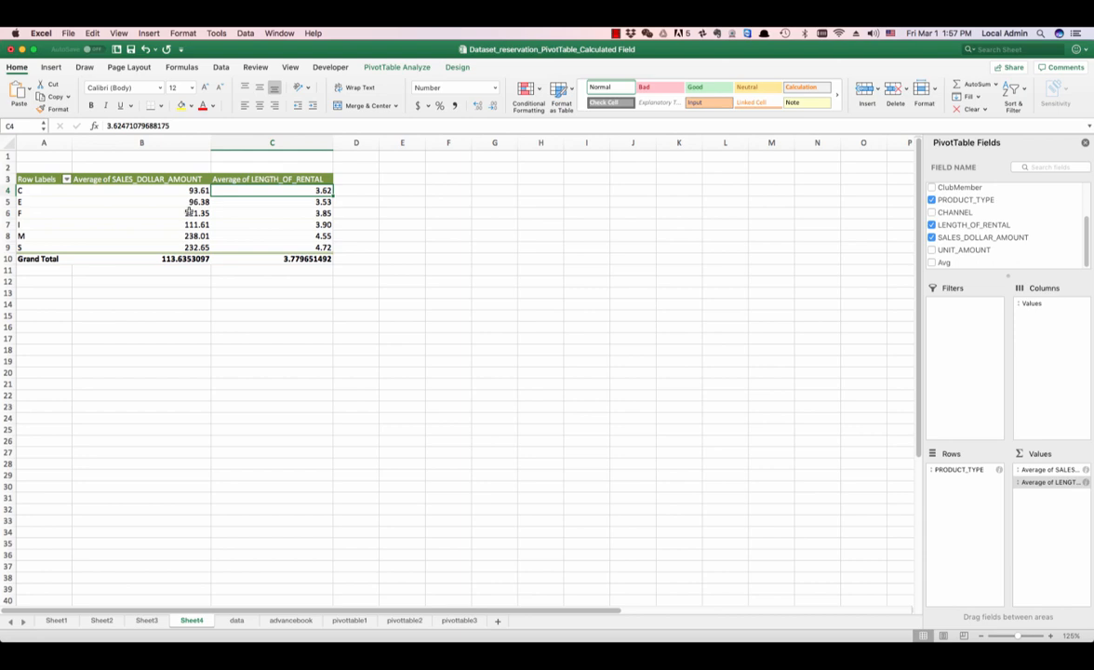
pyautogui.click(403, 69)
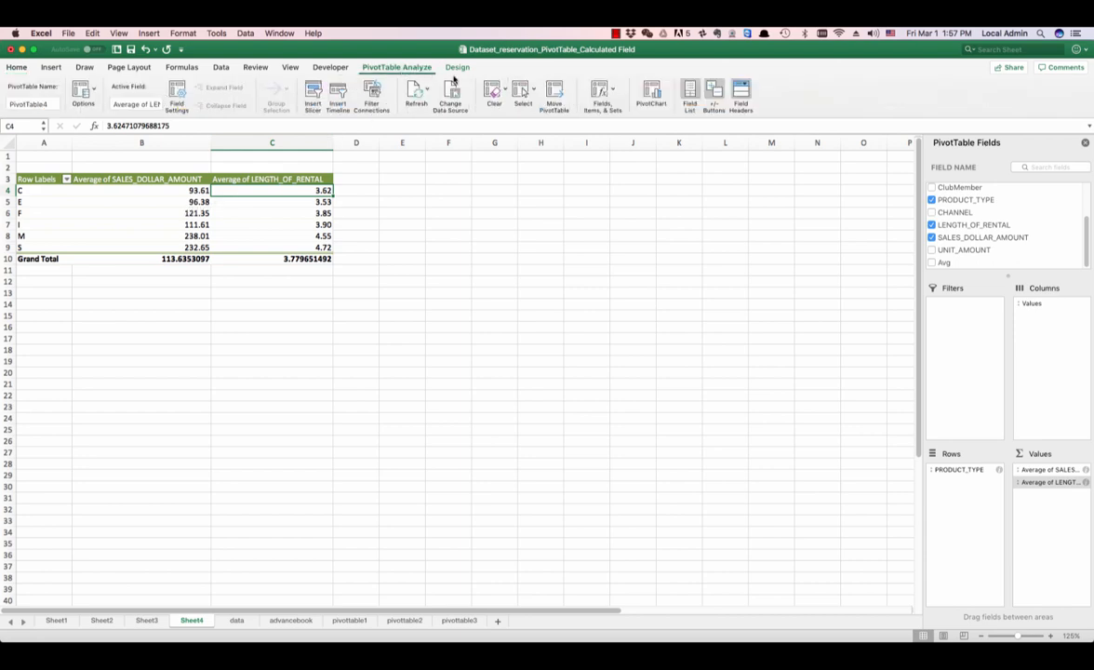
pyautogui.click(614, 94)
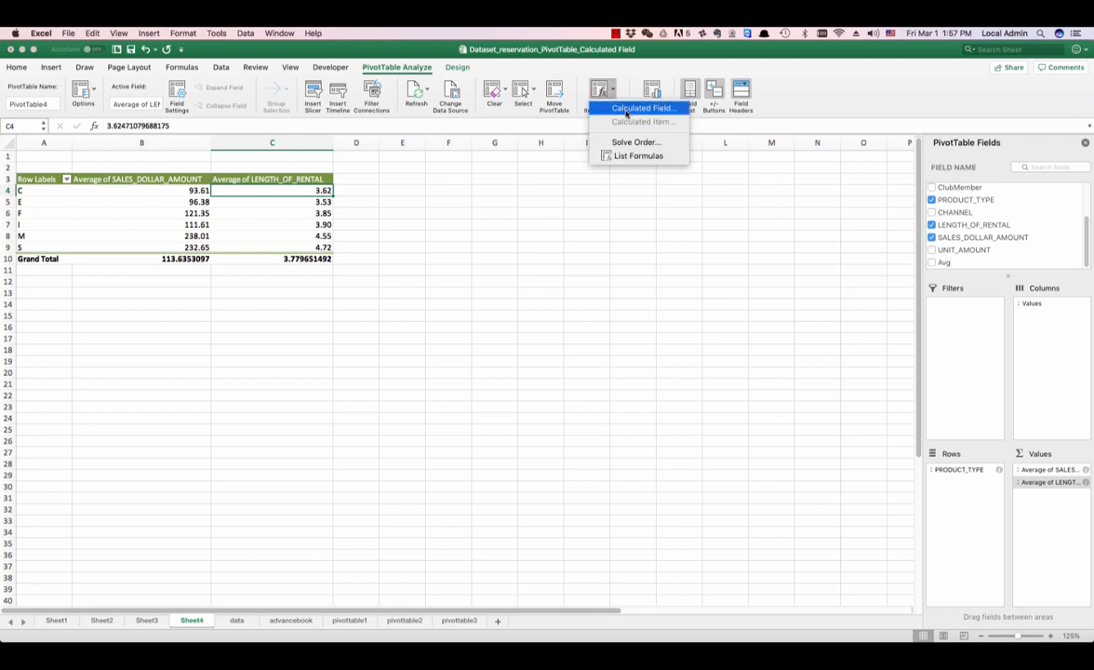
pyautogui.click(627, 108)
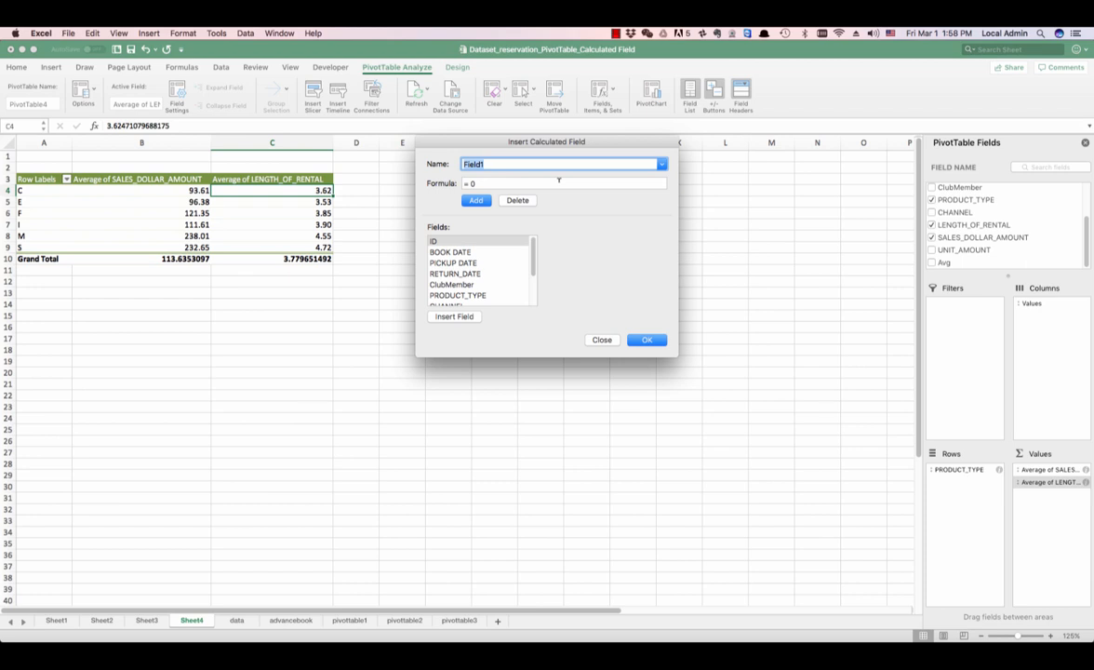
pyautogui.write('Revenue per day')
# Define the Revenue per day formula as SALES_DOLLAR_AMOUNT / LENGTH_OF_RENTAL and insert the calculated field.
pyautogui.click(483, 183)
pyautogui.doubleClick(472, 184)
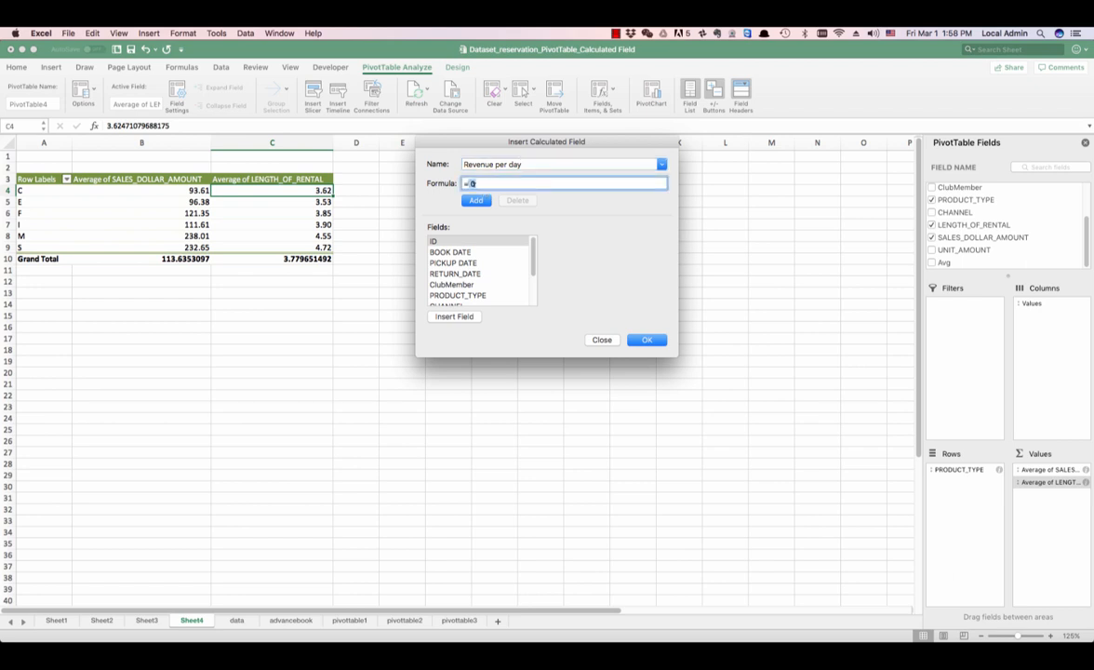
pyautogui.press('BackSpace')
pyautogui.scroll(-3, 533, 259)
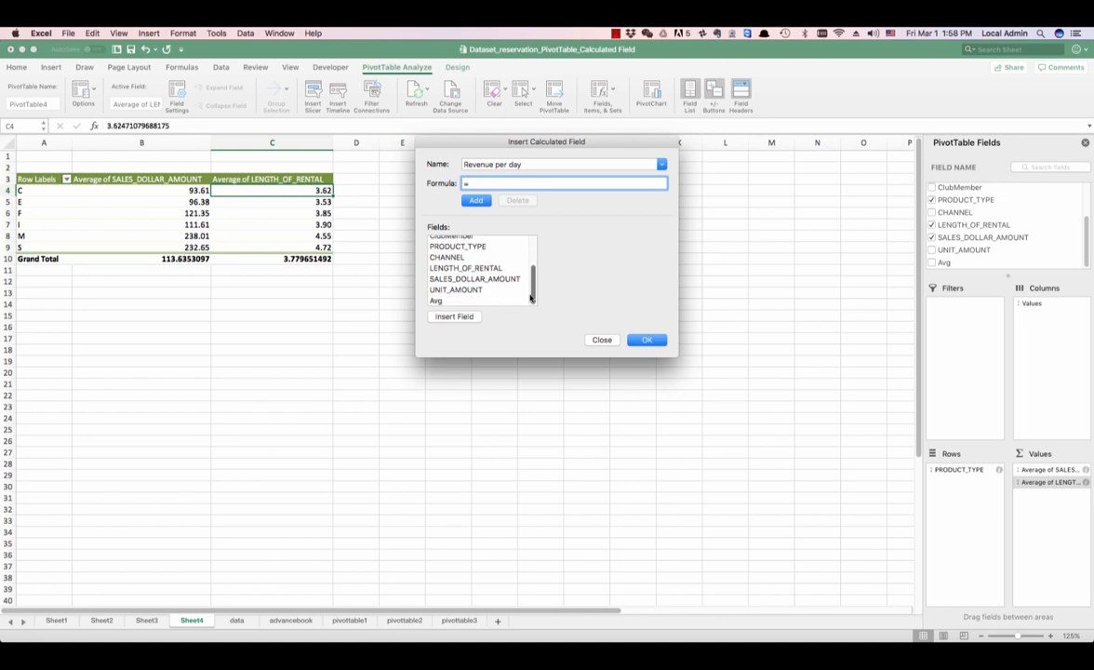
pyautogui.doubleClick(491, 279)
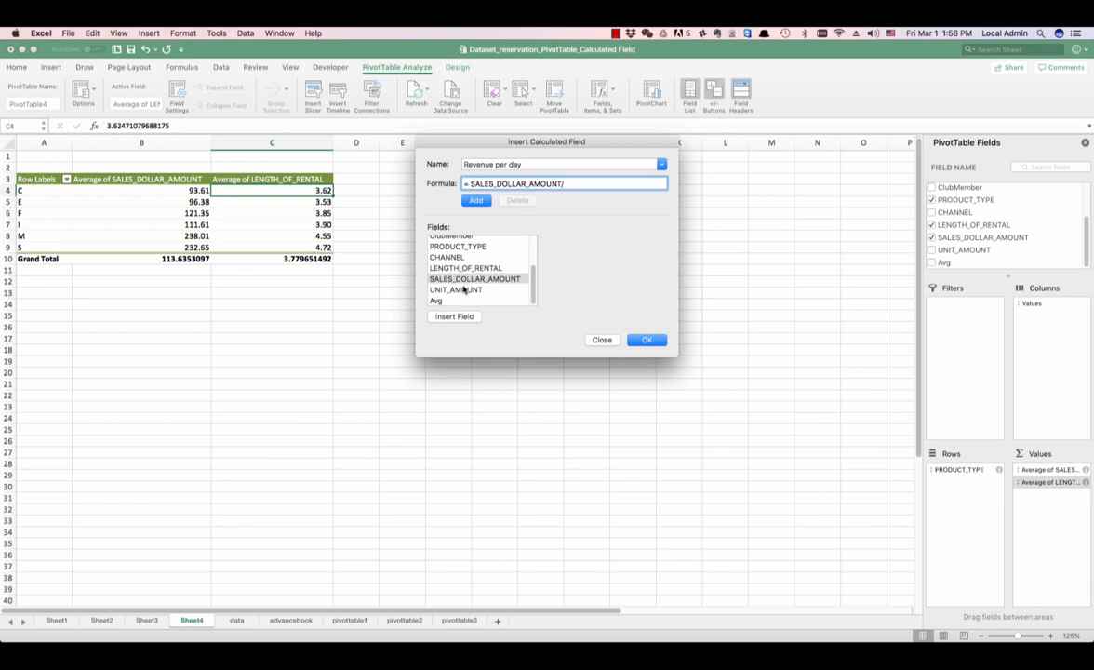
pyautogui.click(491, 269)
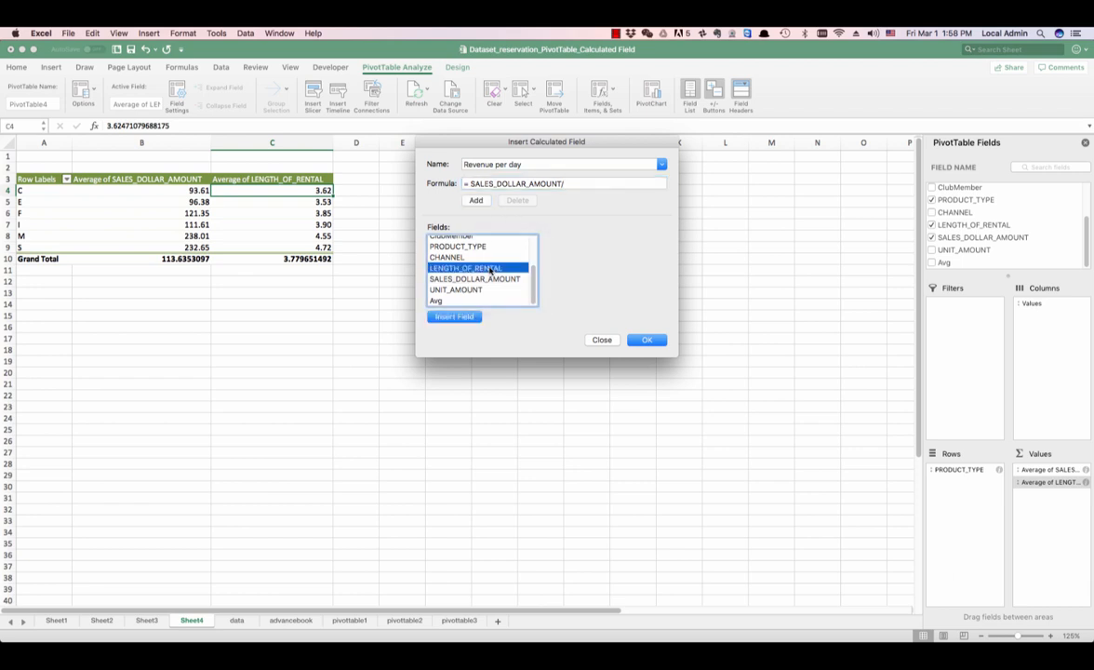
pyautogui.click(460, 319)
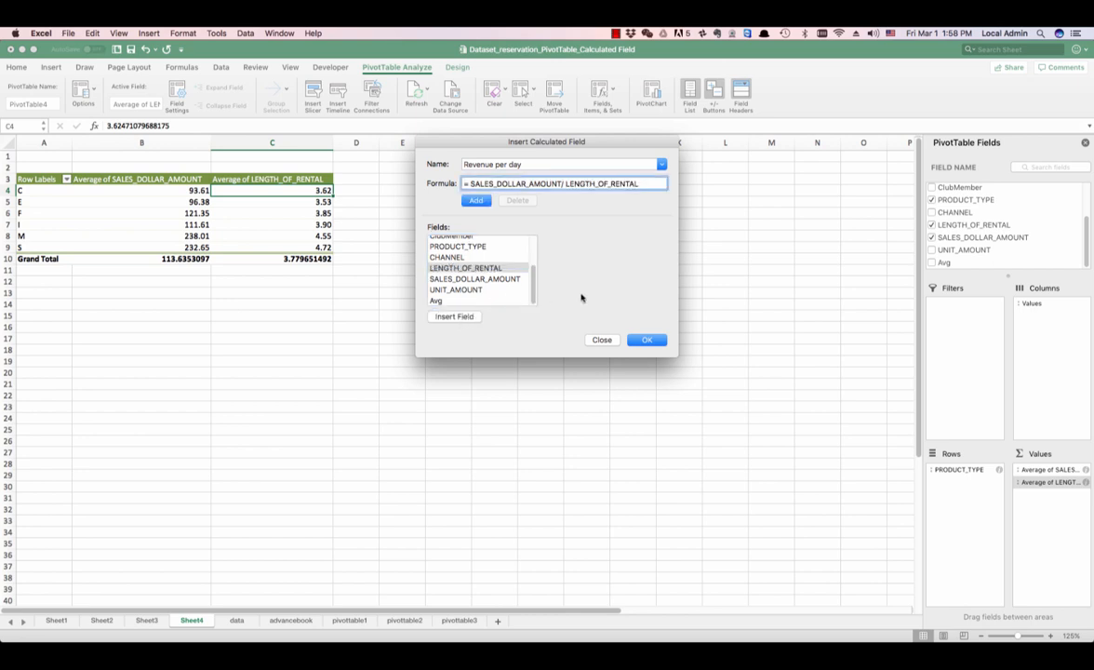
pyautogui.click(646, 340)
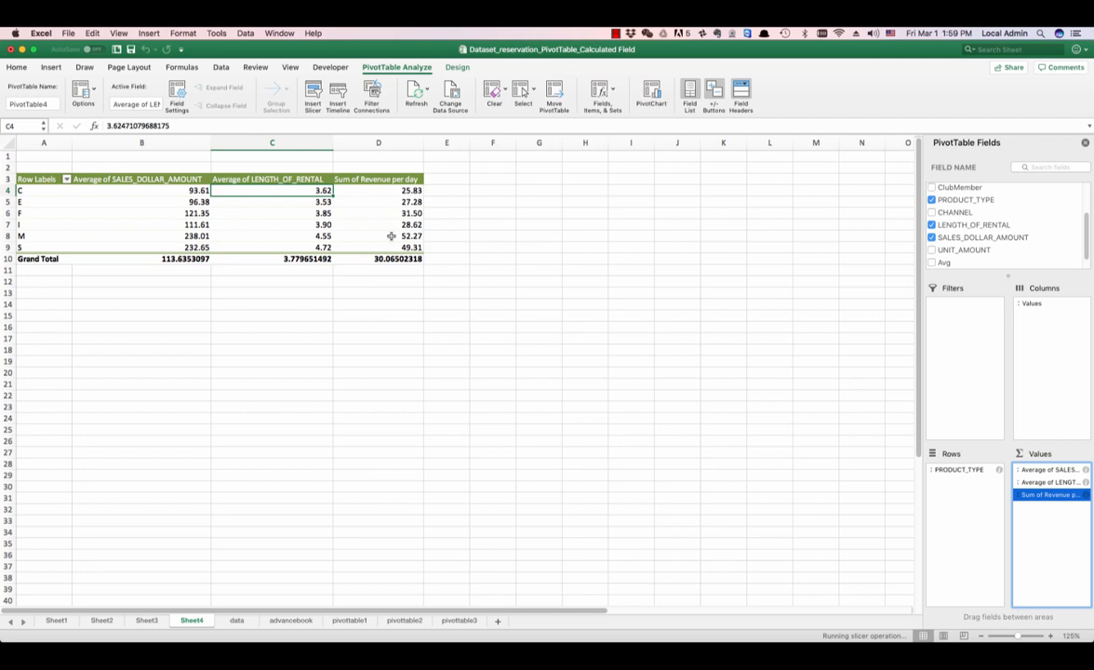
pyautogui.click(371, 235)
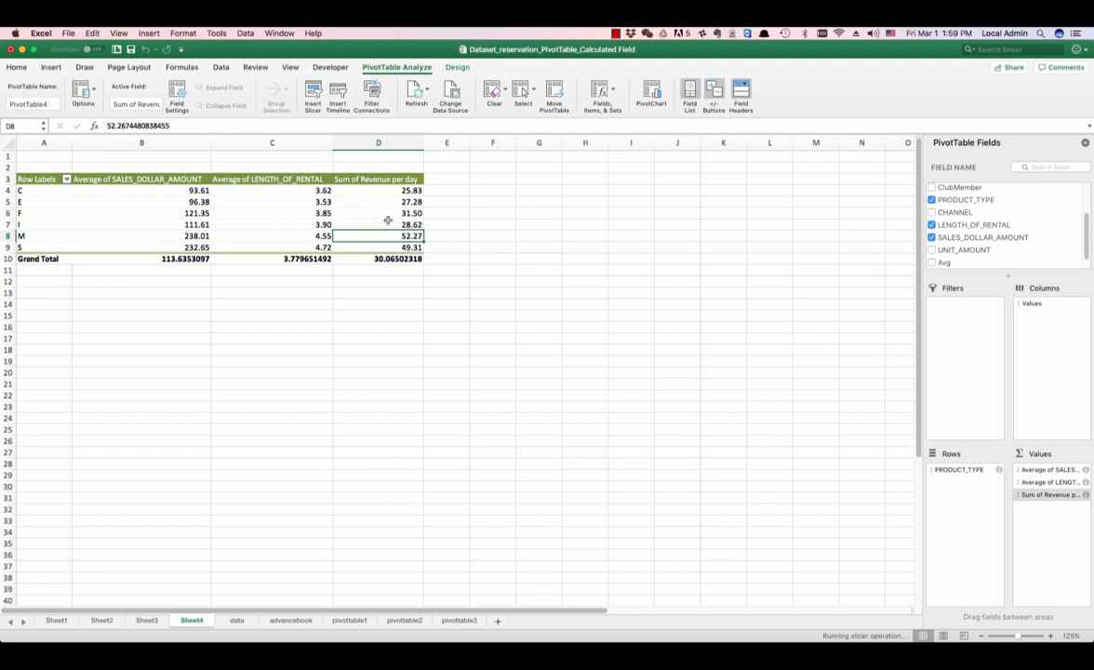
pyautogui.click(395, 190)
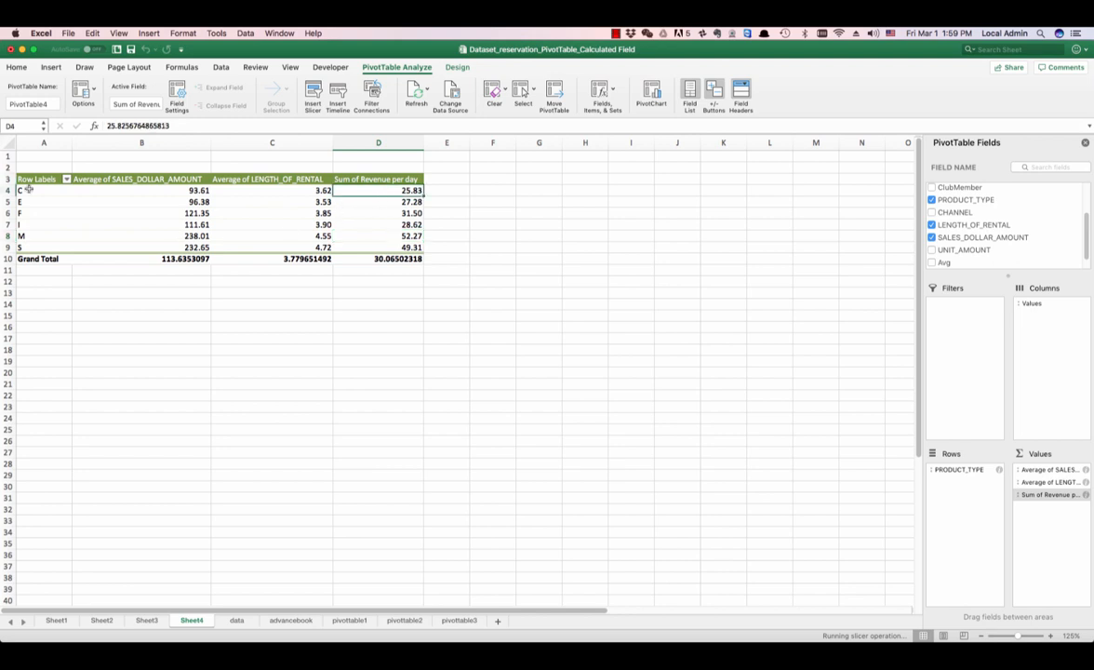